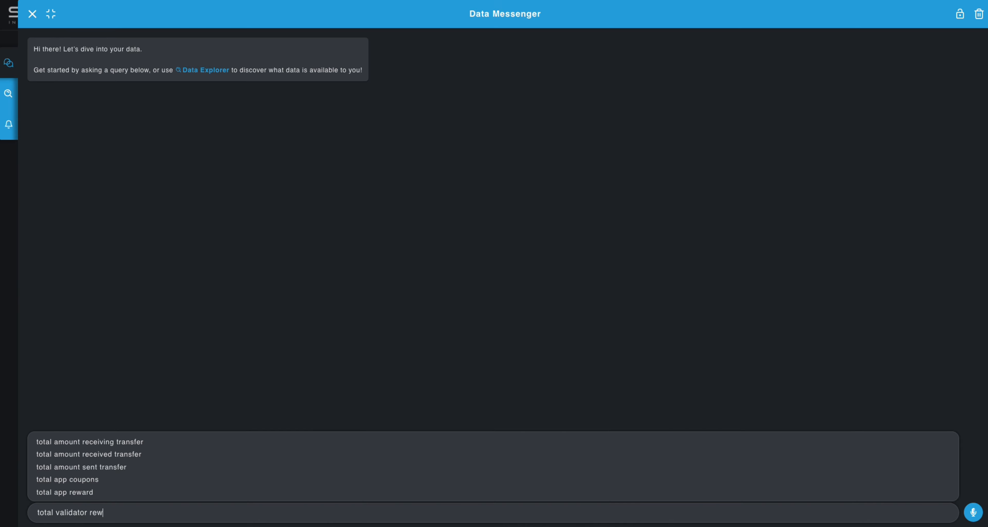
Run the query "total validator rewards by party today"
text(ty today)
key(Return)
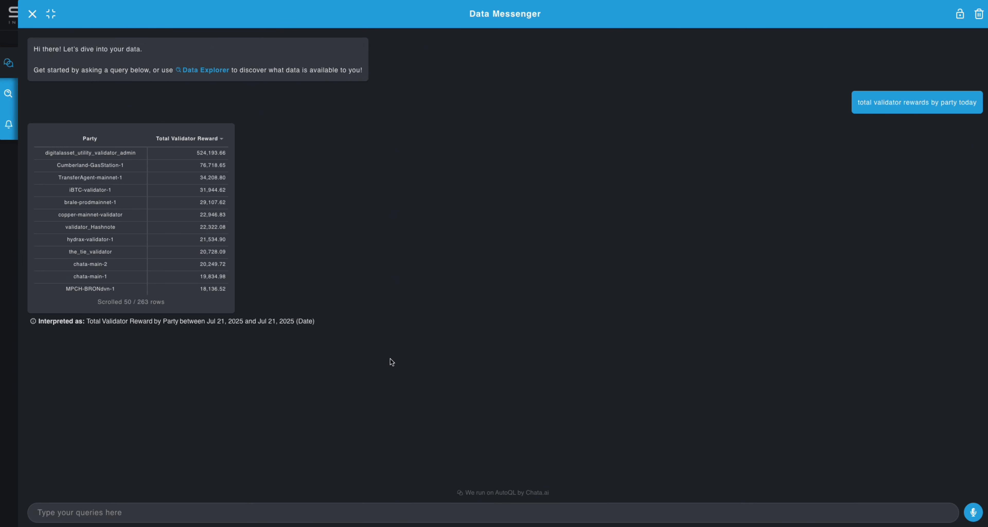
mouse_move(378, 321)
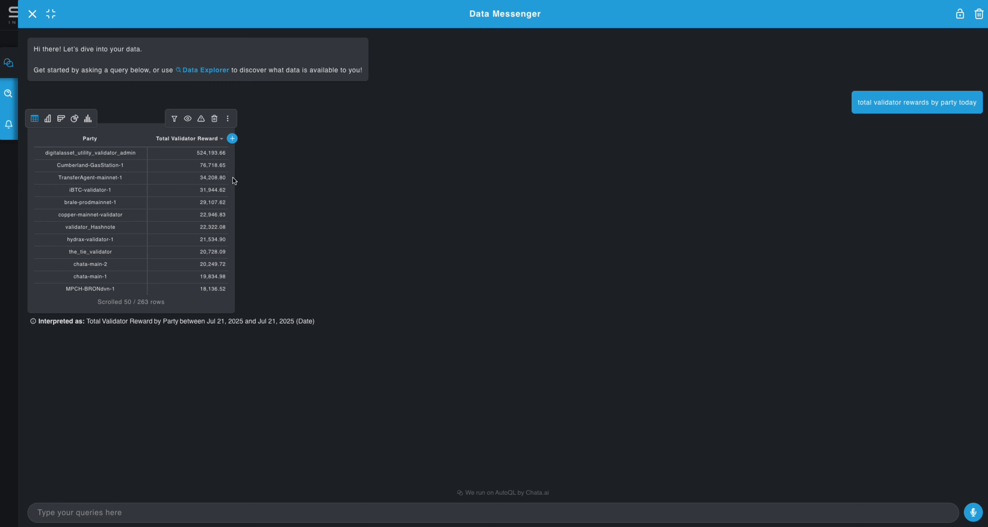
Create a data alert from the query results as a Scheduled Alert and proceed to its conditions
click(230, 121)
click(219, 182)
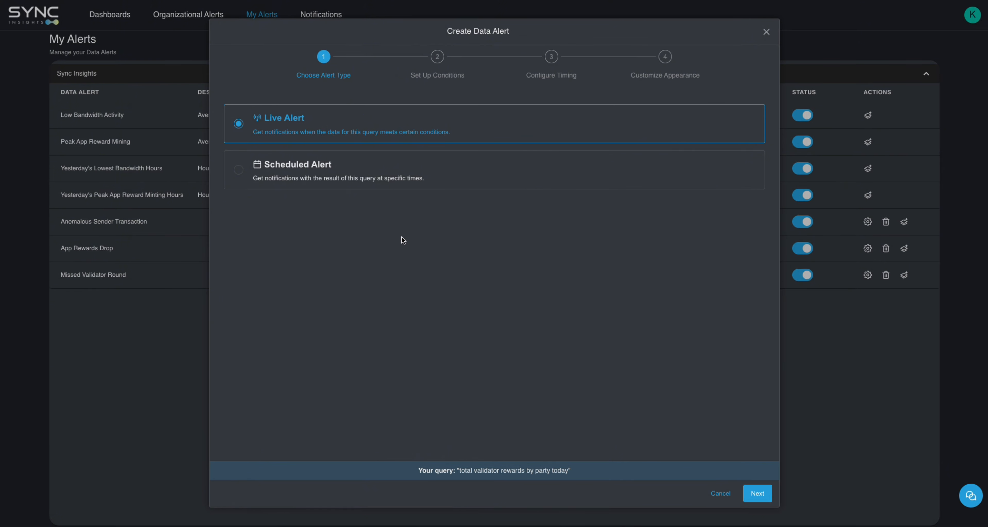
click(396, 183)
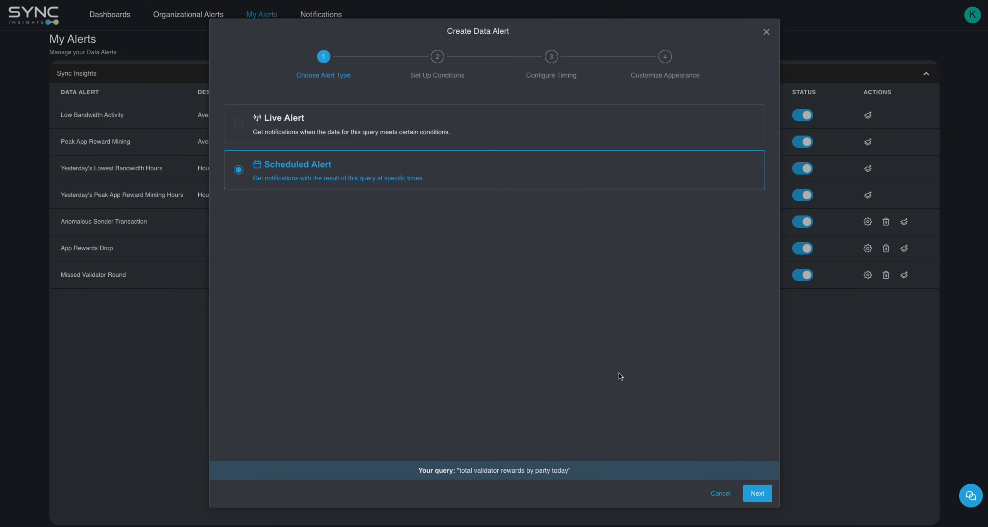
click(758, 495)
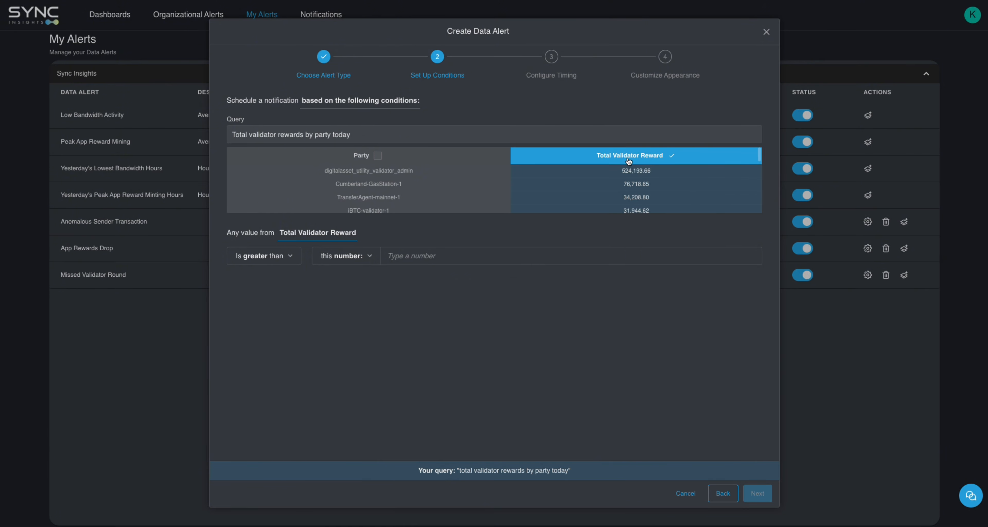
Compare Total Validator Reward against the result of the query "Total validator rewards by party yesterday"
click(427, 254)
click(371, 256)
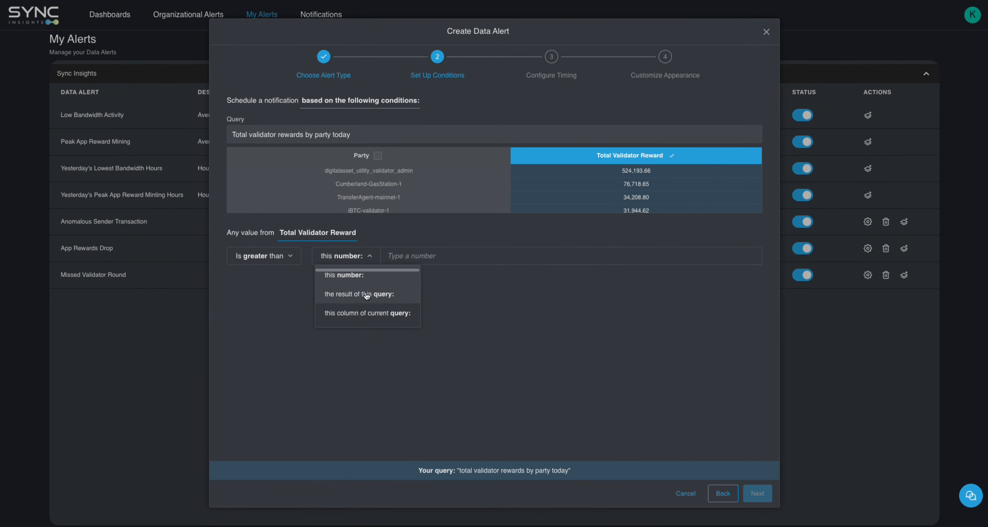
click(367, 296)
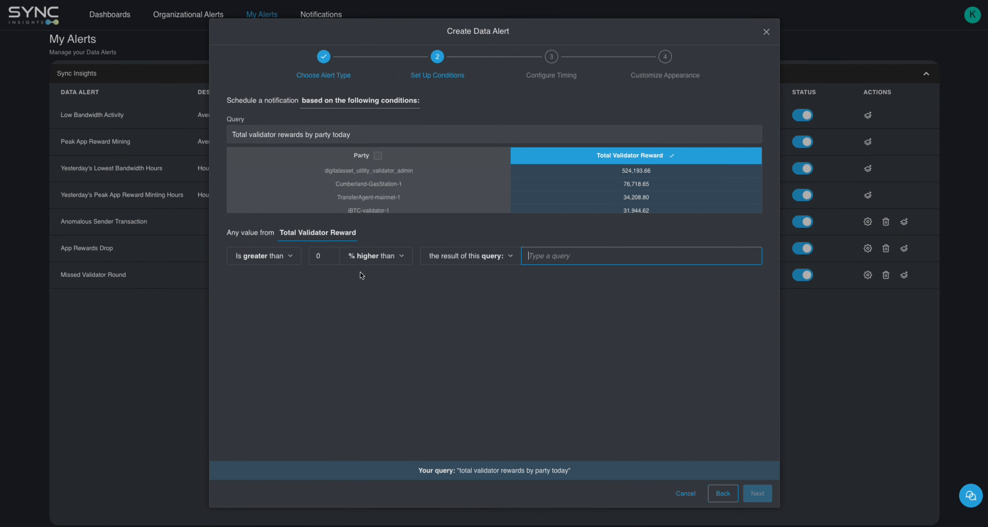
triple_click(297, 135)
key(ctrl+c)
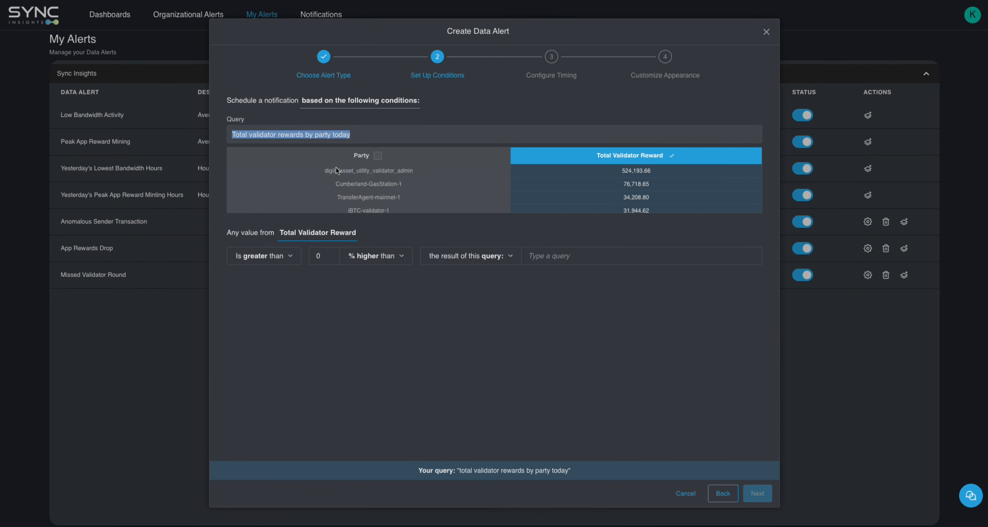
click(592, 257)
key(ctrl+v)
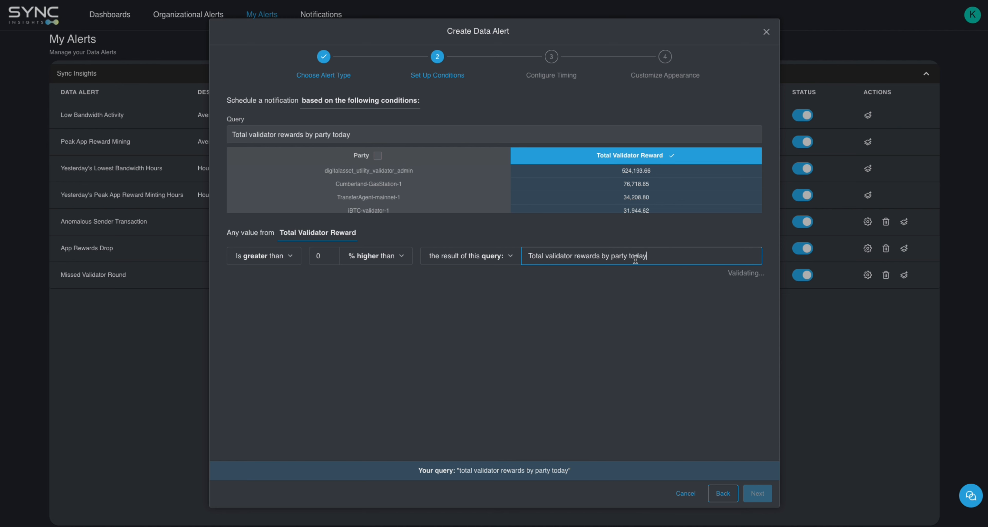
double_click(637, 256)
text(yesterda)
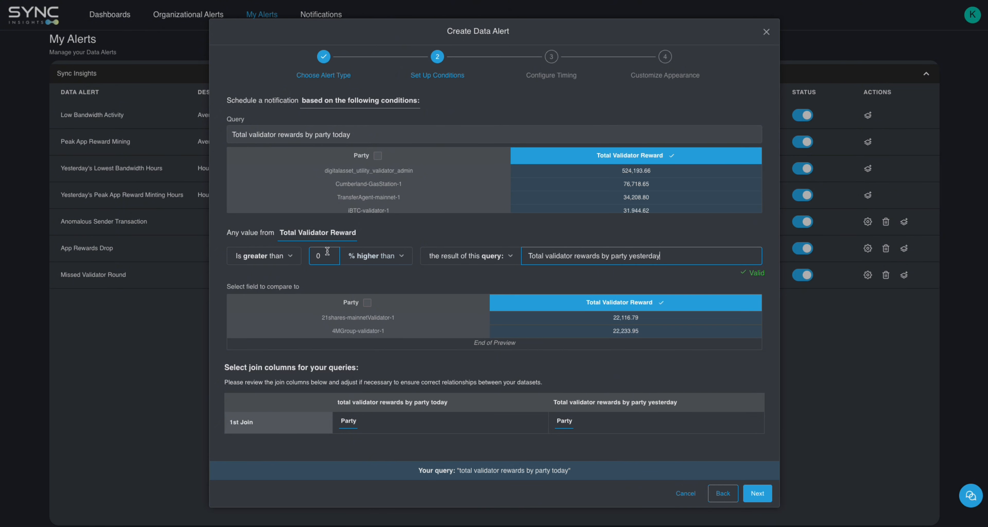
Set the comparison threshold to 5% higher than yesterday's result and continue to the timing settings
drag(326, 256, 313, 255)
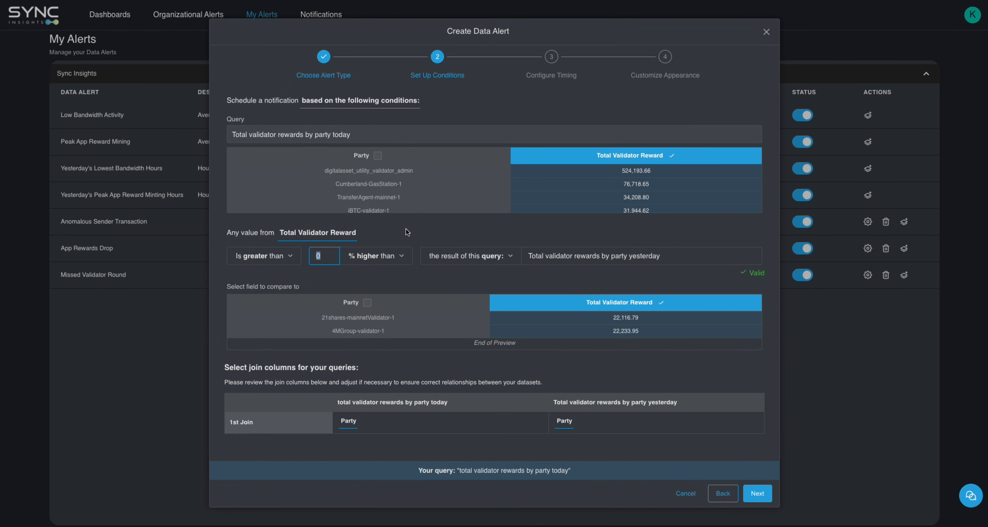
text(5)
click(408, 282)
click(757, 498)
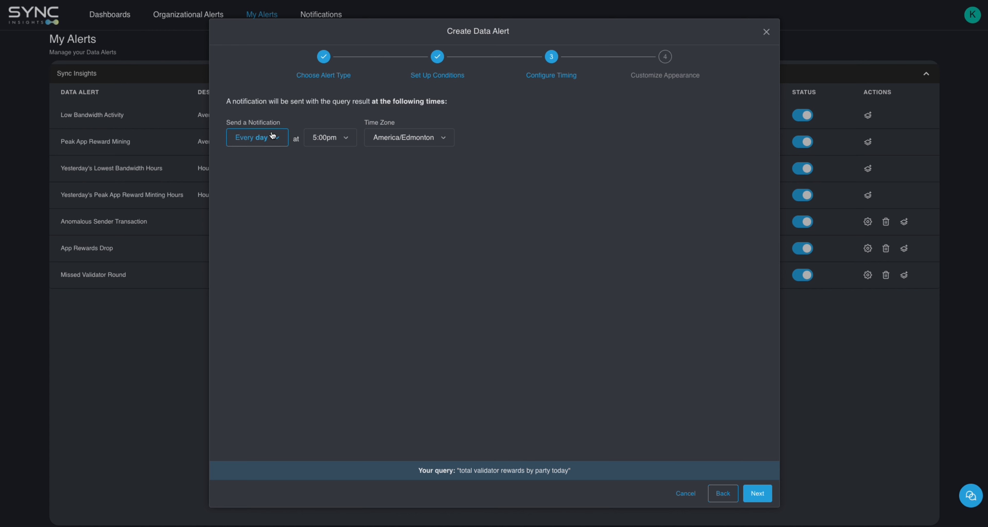
Schedule the notification for every day at 6:00pm and continue to the appearance settings
click(348, 142)
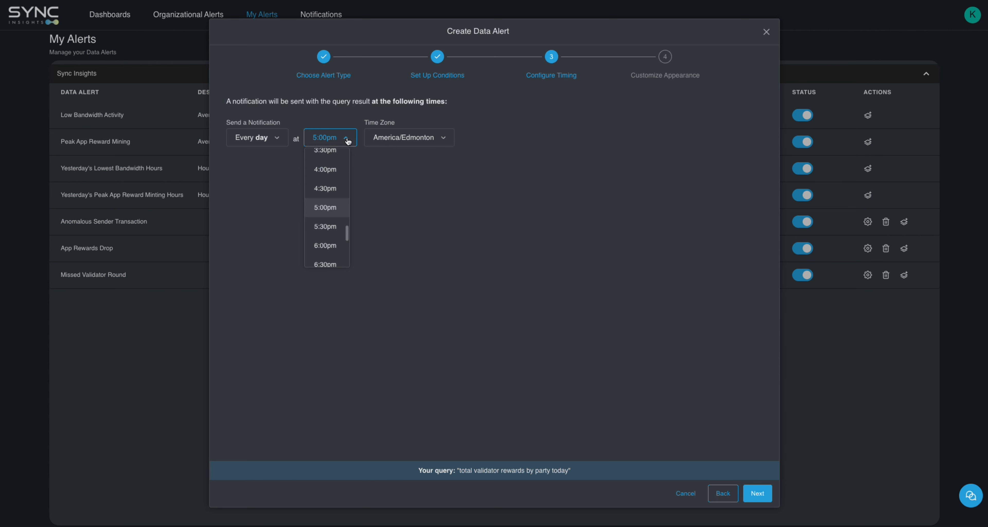
click(328, 247)
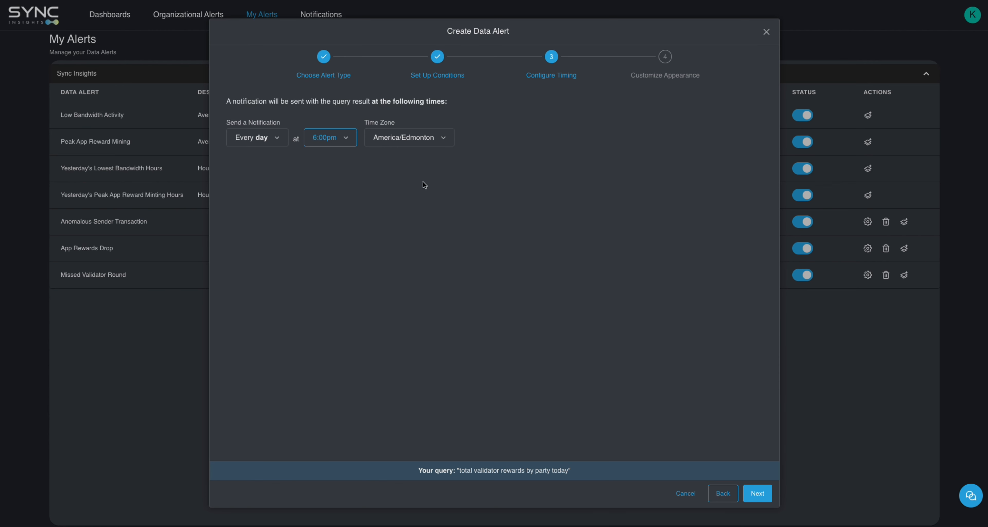
click(279, 142)
click(276, 158)
click(757, 492)
Name the alert "Validator Rewards Increases (5%)" and save it without a notification message
click(286, 138)
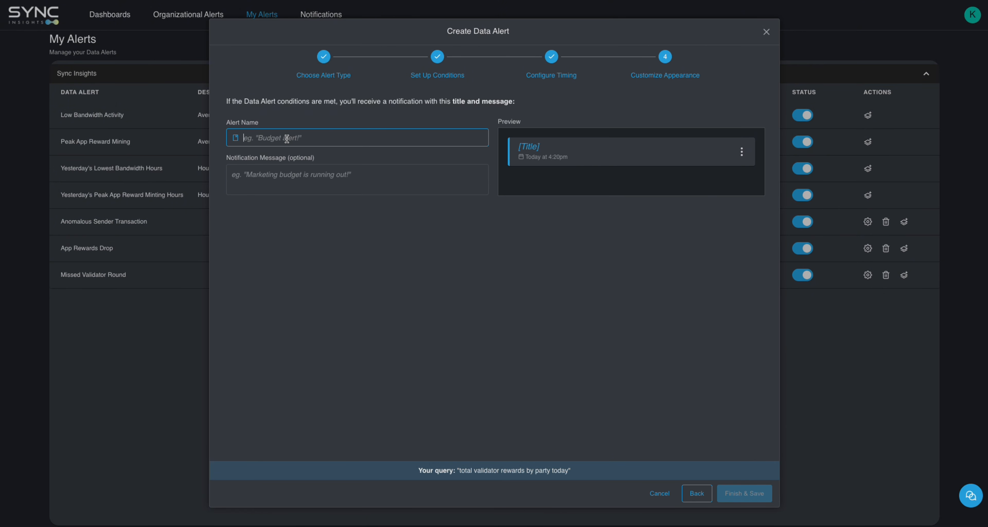
text(Valid)
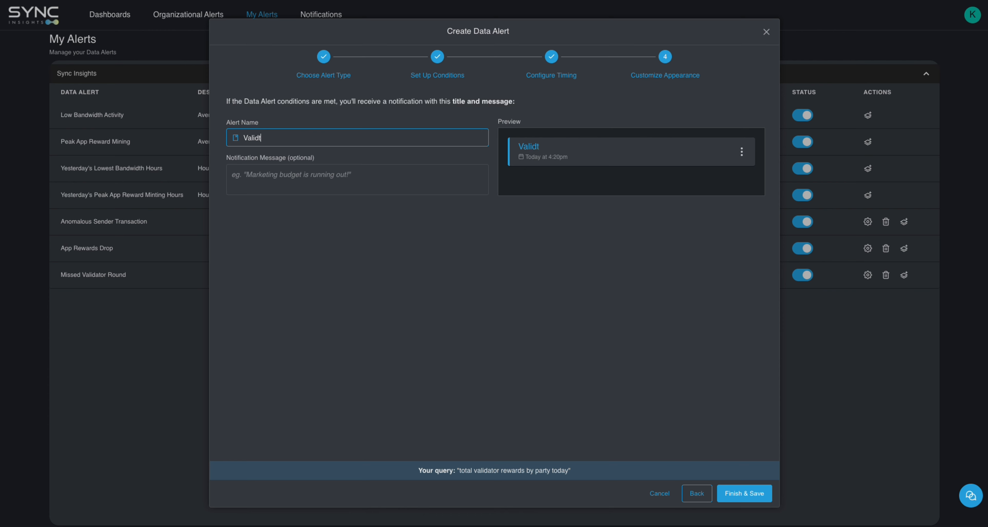
text(ator INa)
key(BackSpace)
key(BackSpace)
text(Rewards Increa)
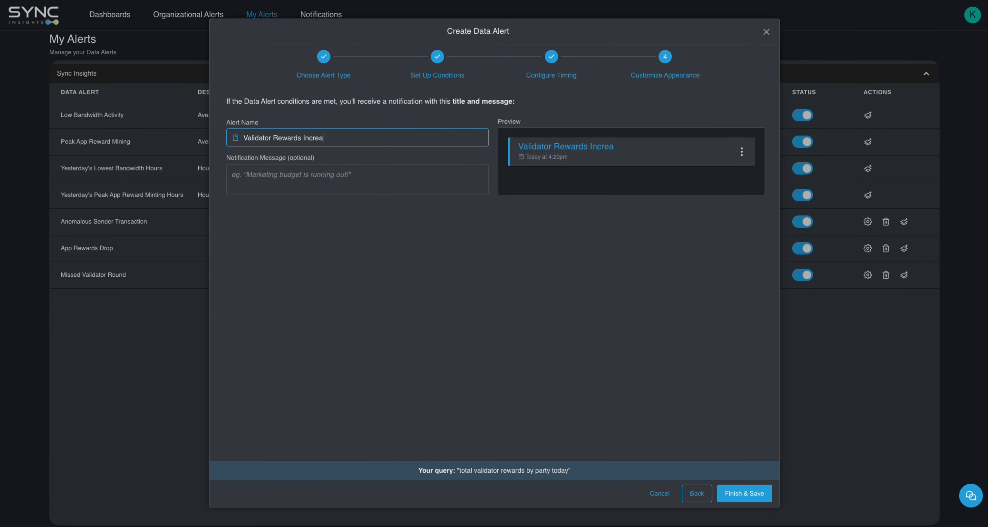
text(ses (5))
text(%))
key(BackSpace)
click(296, 175)
click(736, 492)
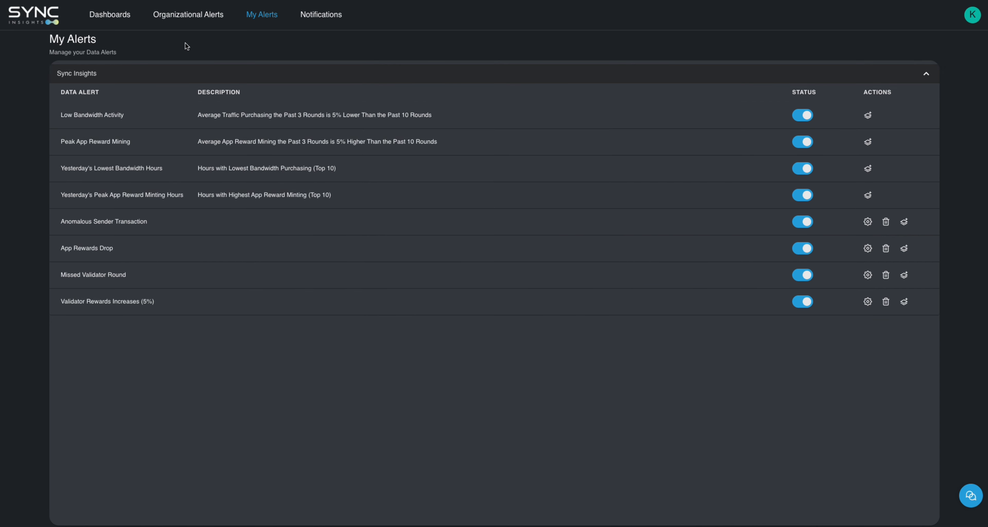
View the list of organizational alerts and return to the personal alerts
click(188, 14)
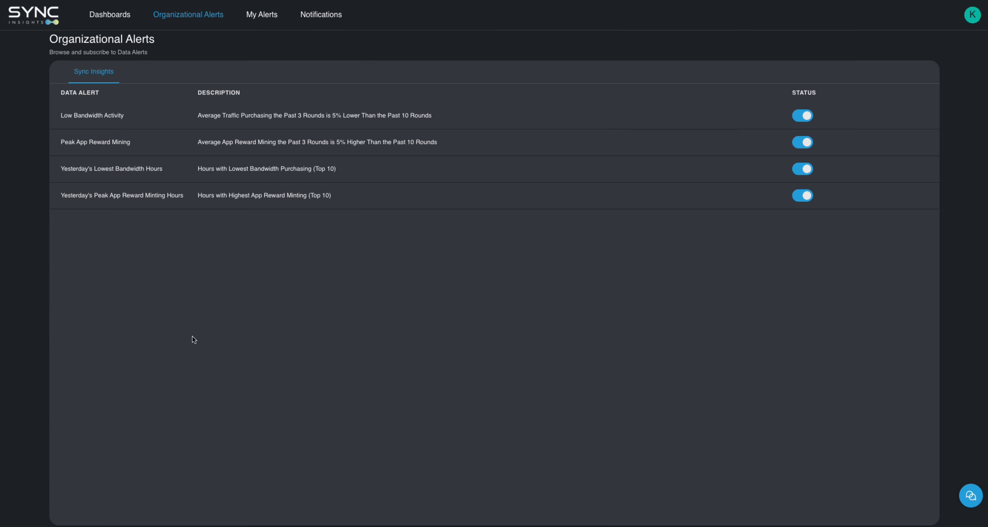
click(259, 18)
click(378, 78)
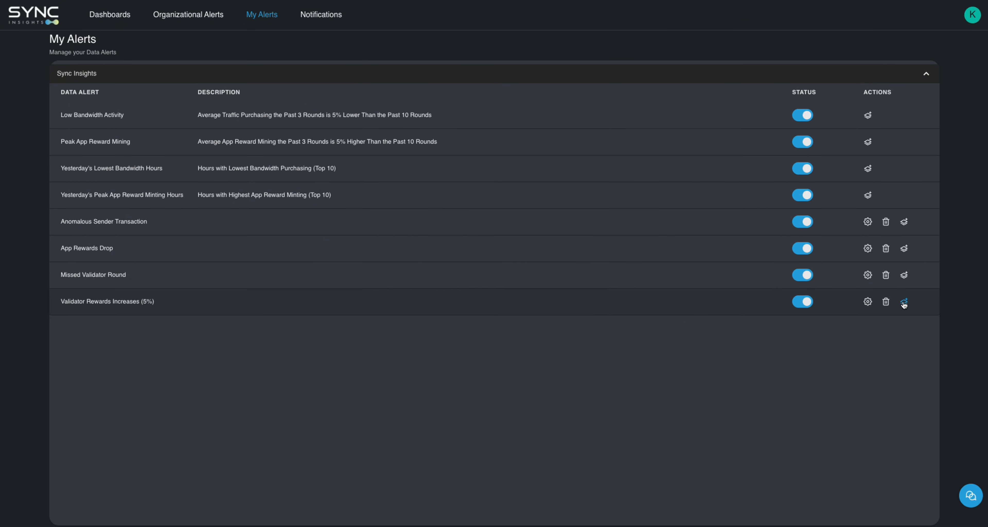
Start a custom filtered alert from "Validator Rewards Increases (5%)" and add the party filter chata-main-1
click(905, 303)
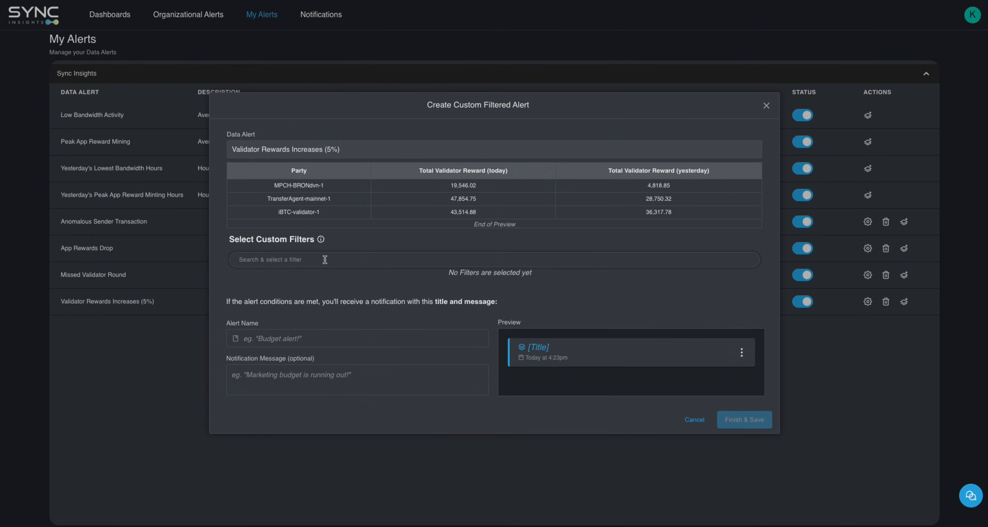
text(chata-main1)
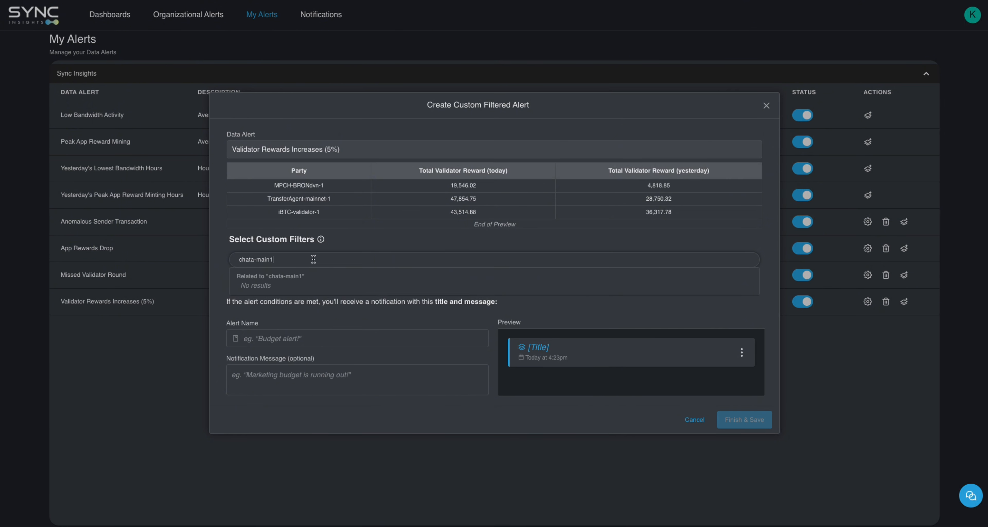
key(BackSpace)
text(-1)
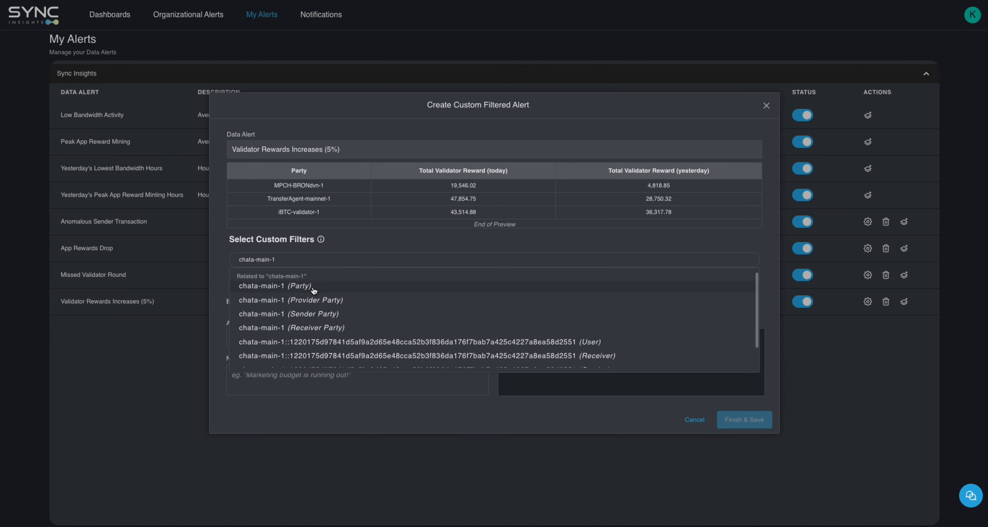
click(275, 285)
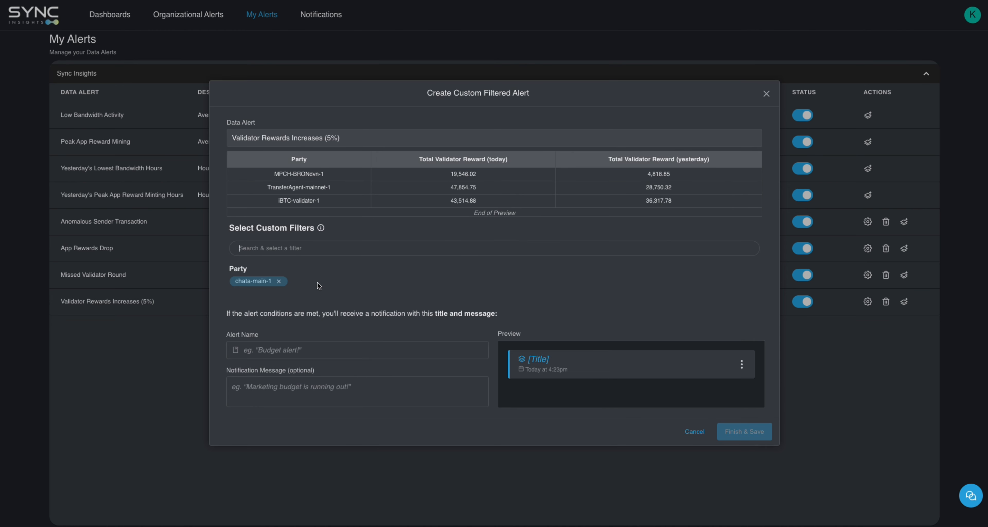
Add chata-main-2 as a second party filter to the custom filtered alert
text(chata-main)
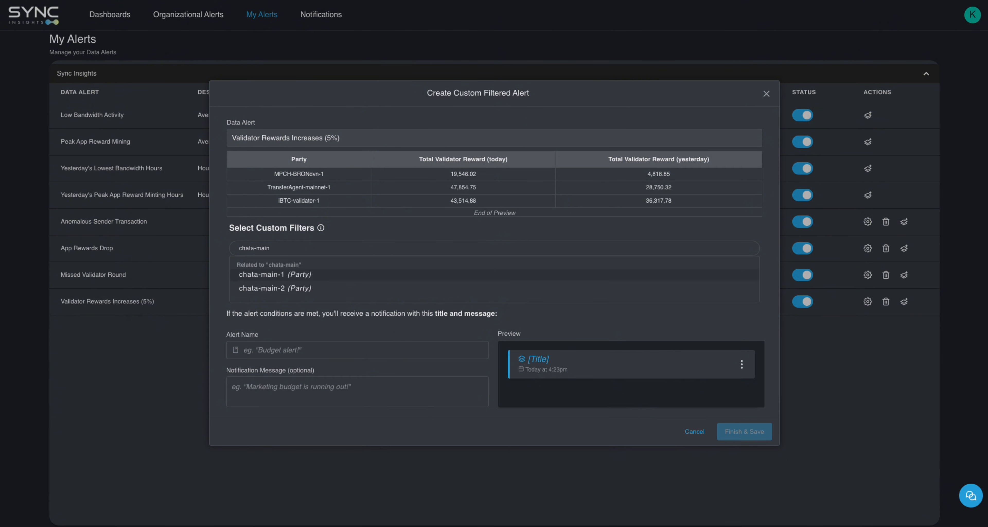
text(-2)
click(311, 273)
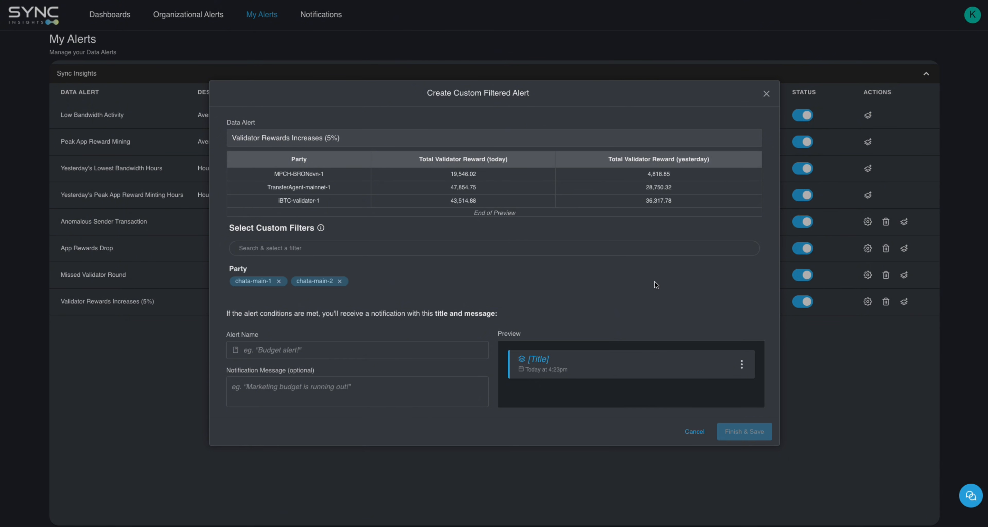
Name the filtered alert "Chata Validator Reward Increases (5%)", save it and expand the Composite Alerts list
click(377, 352)
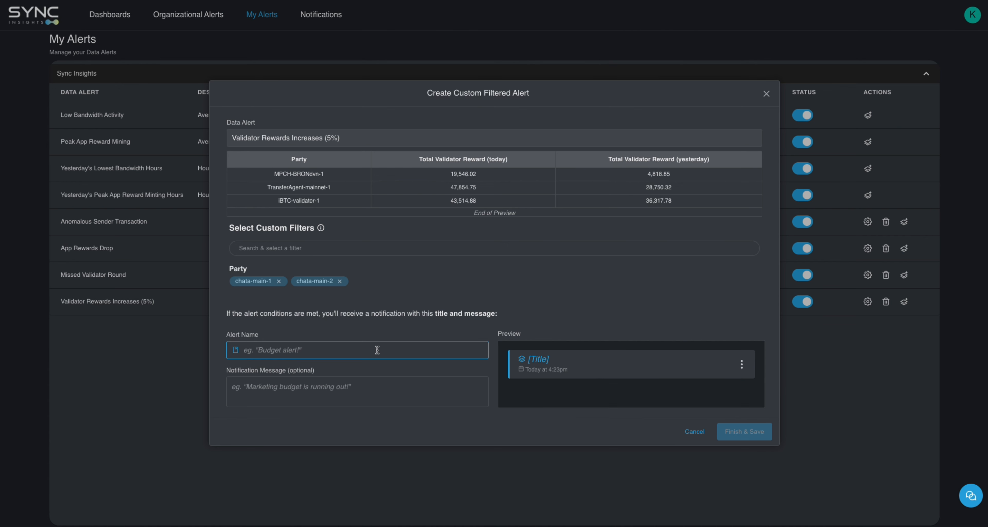
text(Chata)
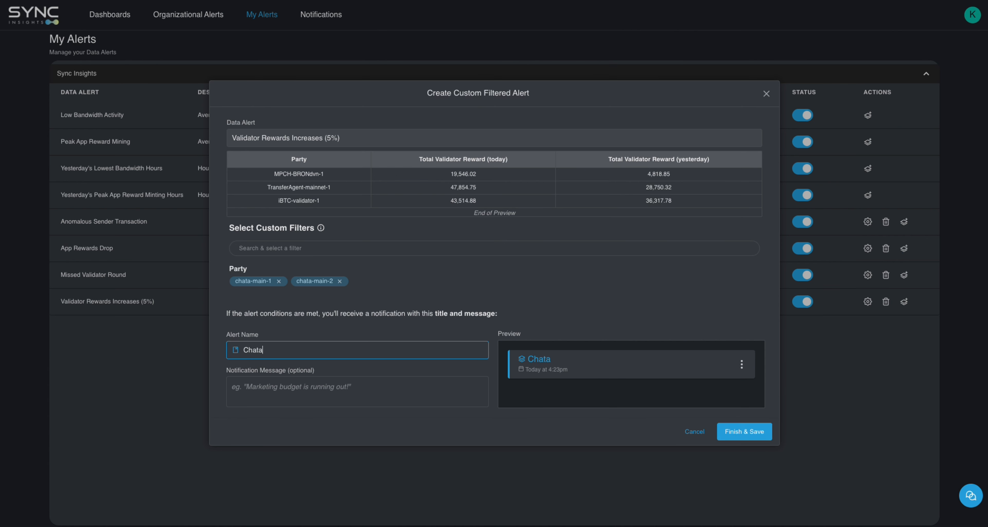
text( Validator Reward)
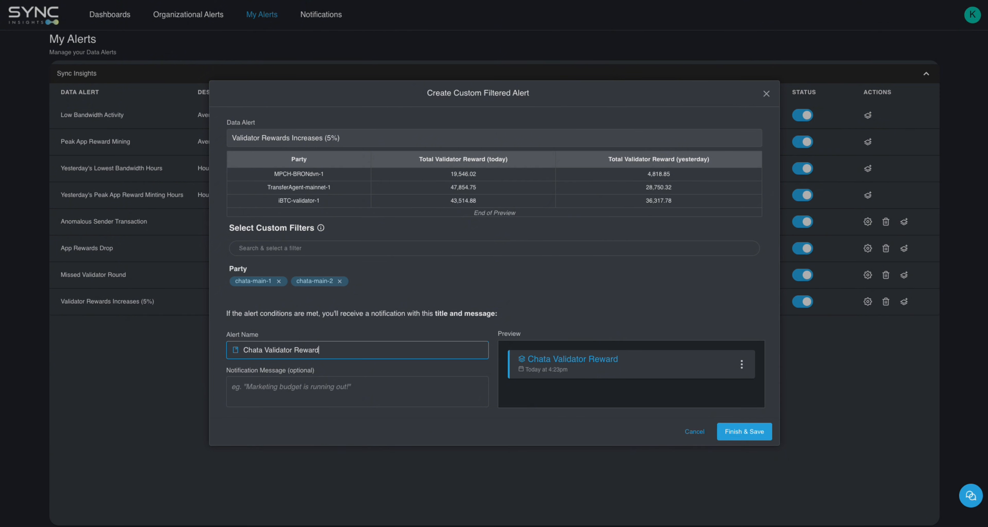
text( Increases (5%)
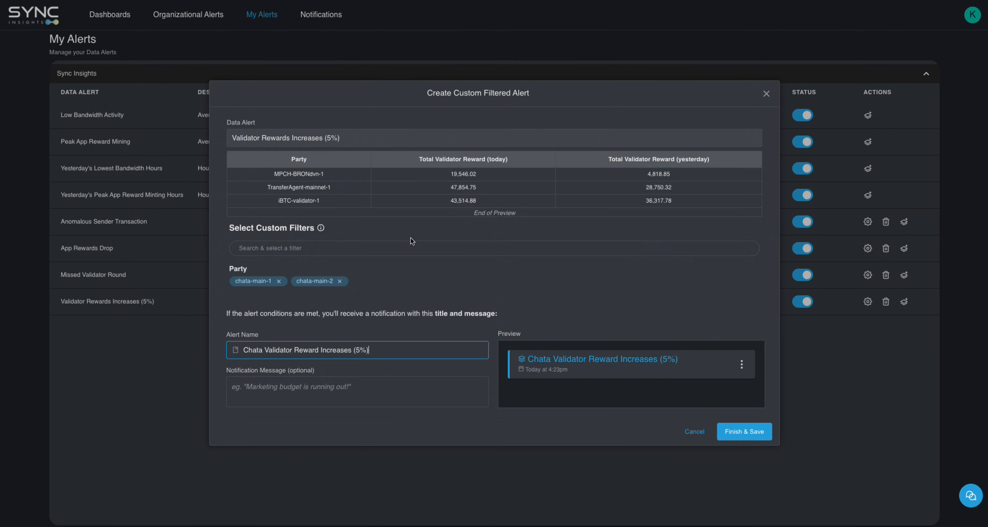
click(746, 433)
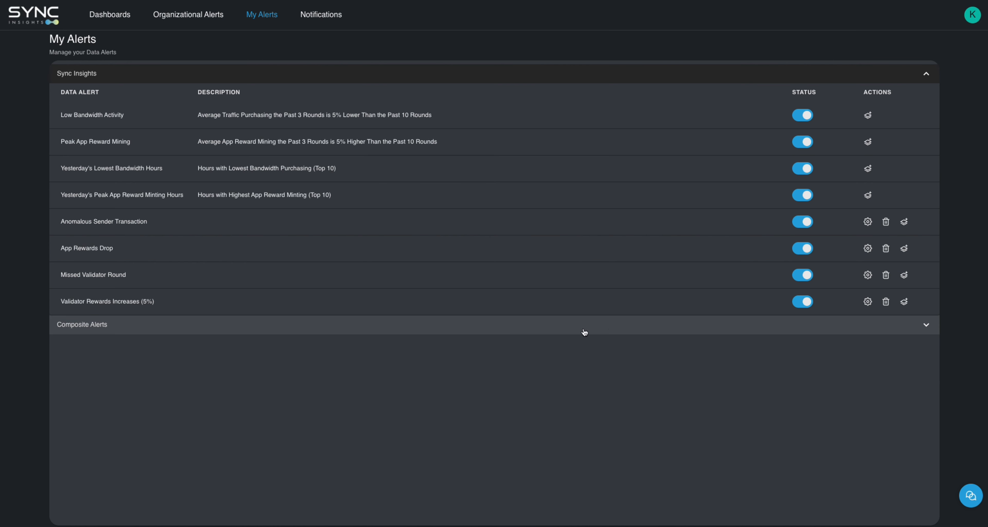
click(645, 333)
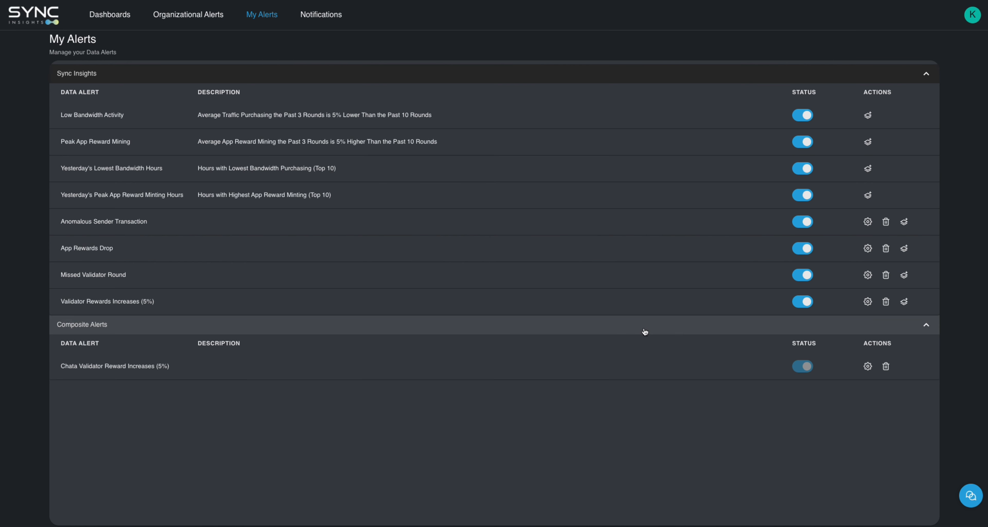